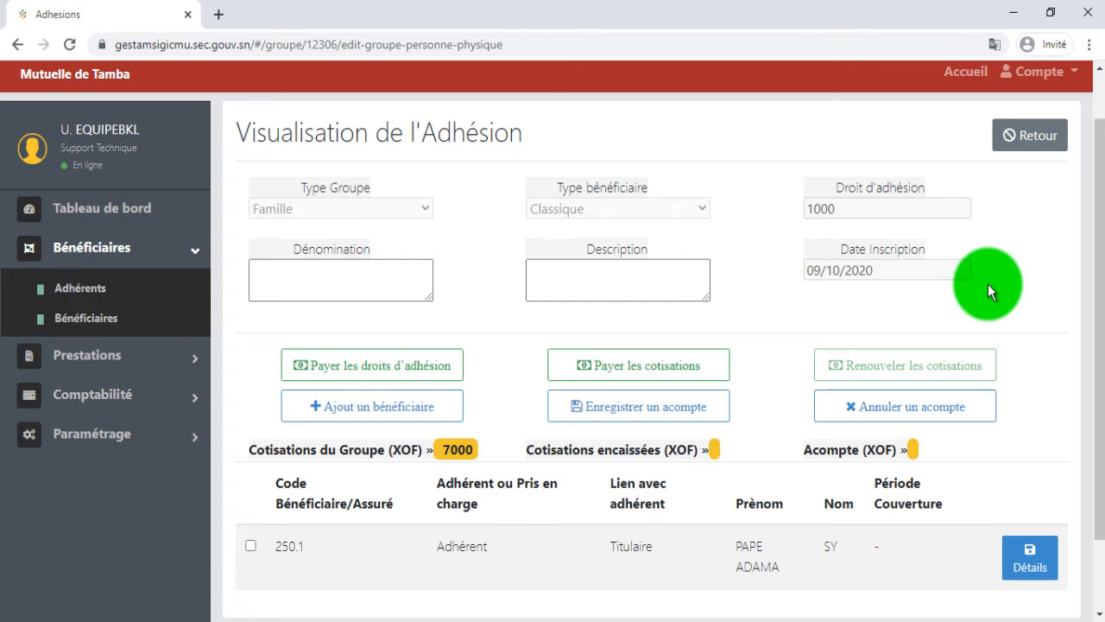
Step: Tick the holder's row in the Famille adhesion's members table
click(251, 546)
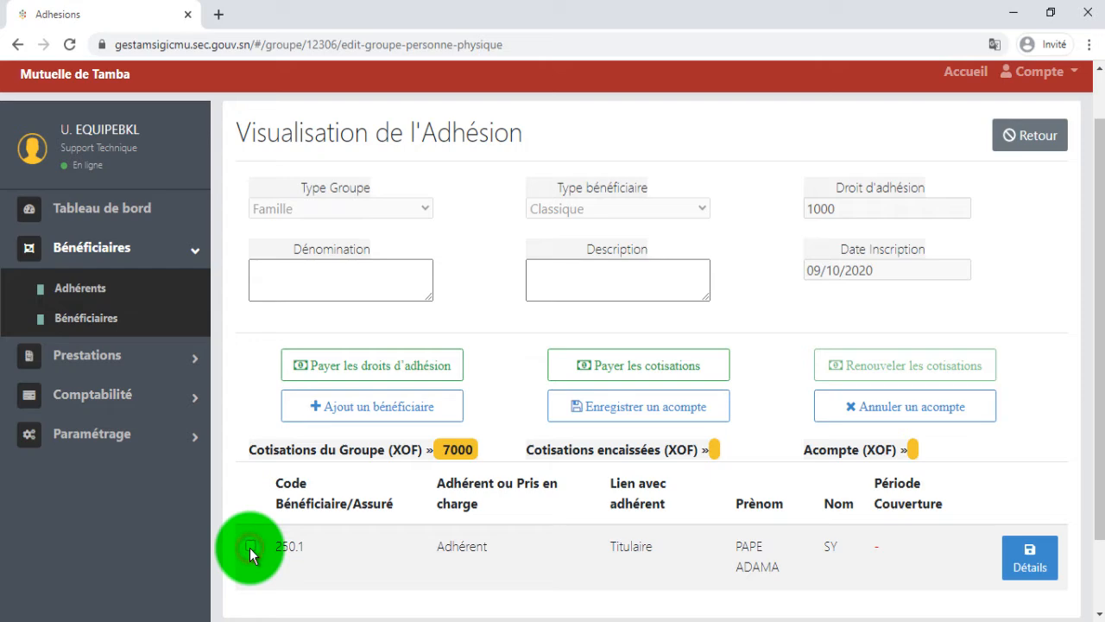
Step: Start a new beneficiary with gender FEMININ and relationship Femme
click(386, 420)
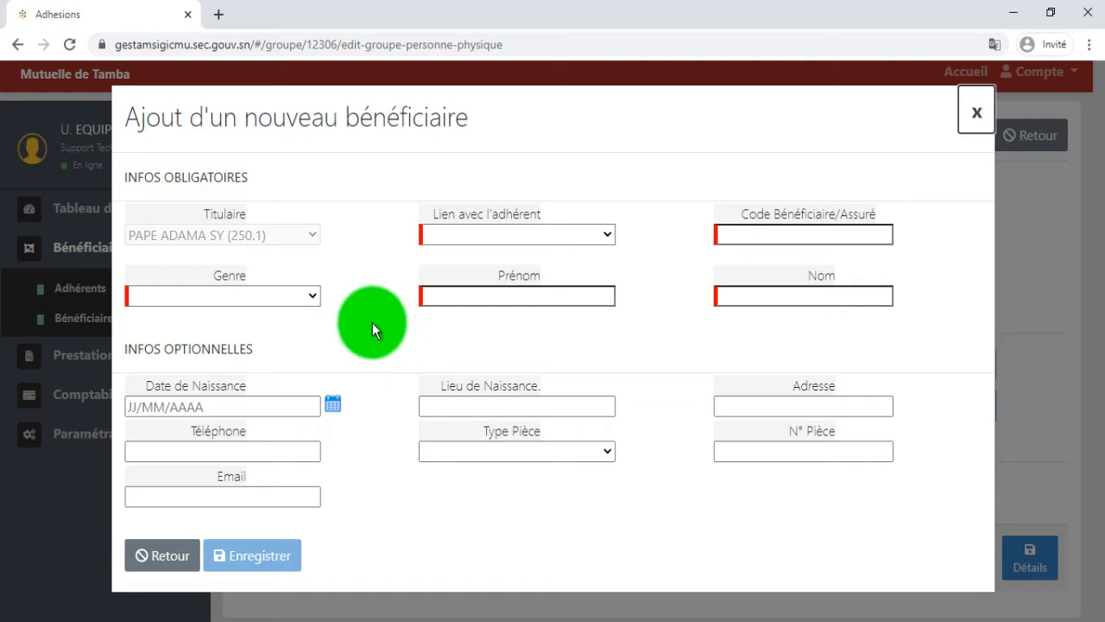
click(309, 295)
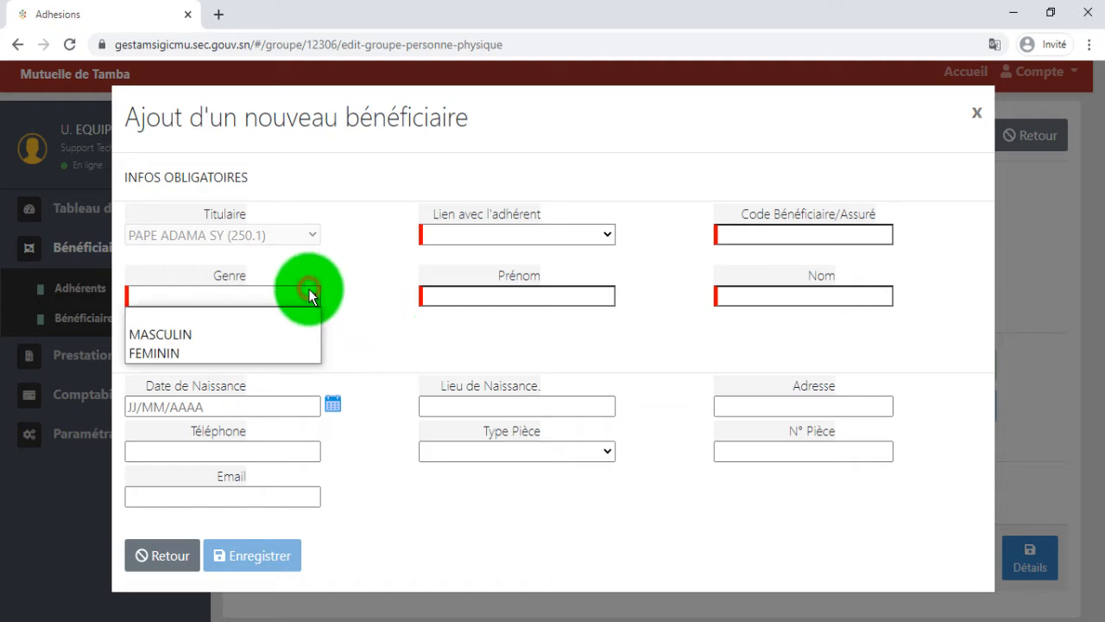
click(246, 349)
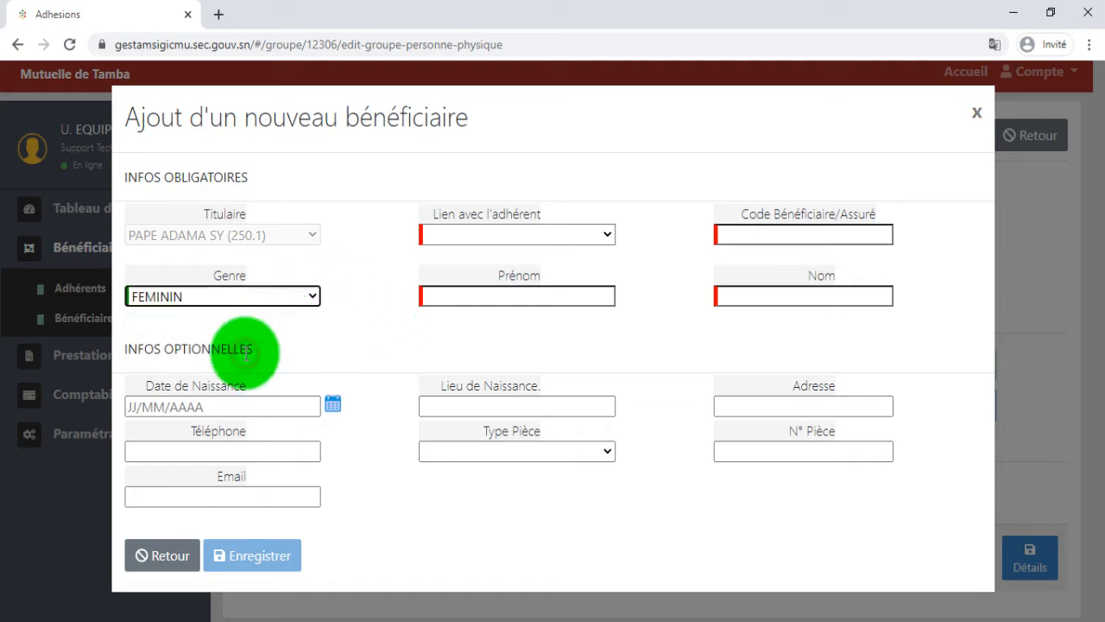
click(531, 234)
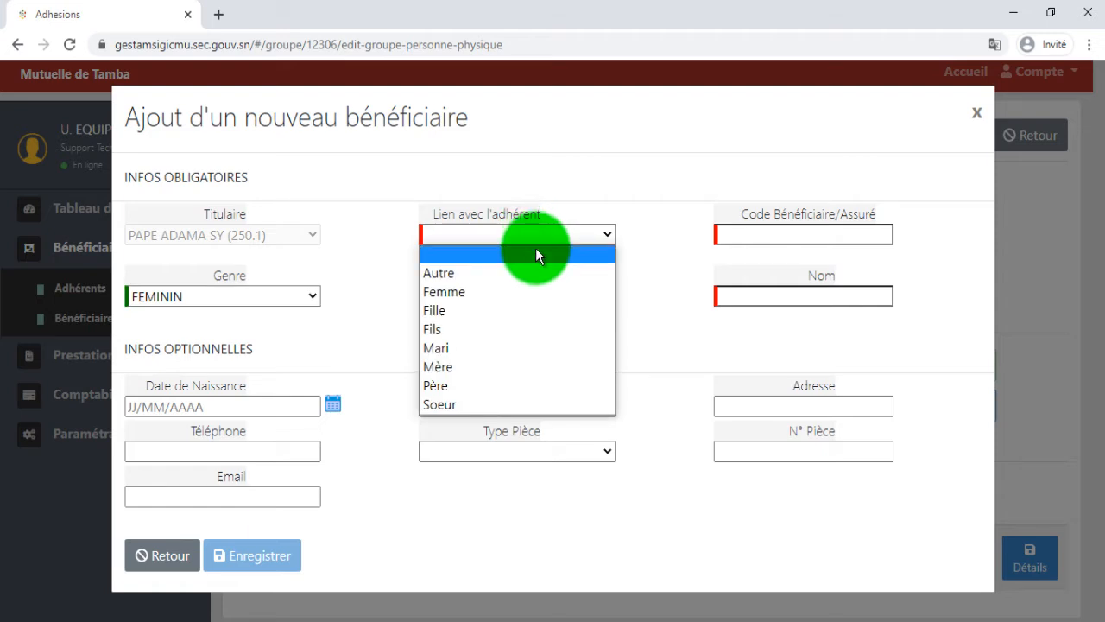
click(588, 294)
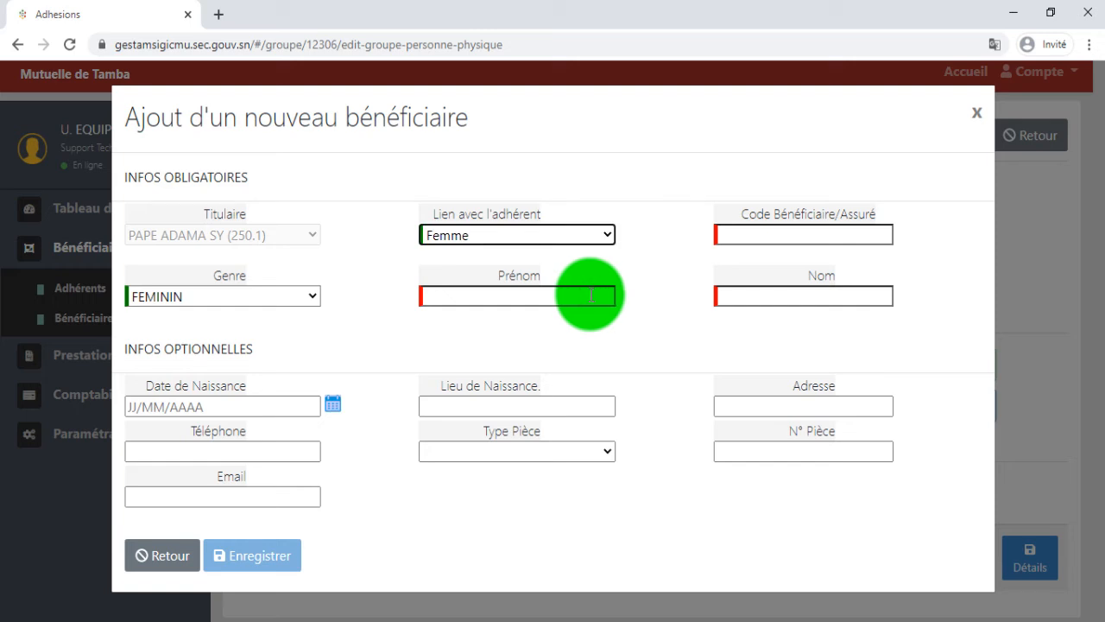
Step: Enter the beneficiary code, first name and surname, leaving Type Pièce blank
click(791, 238)
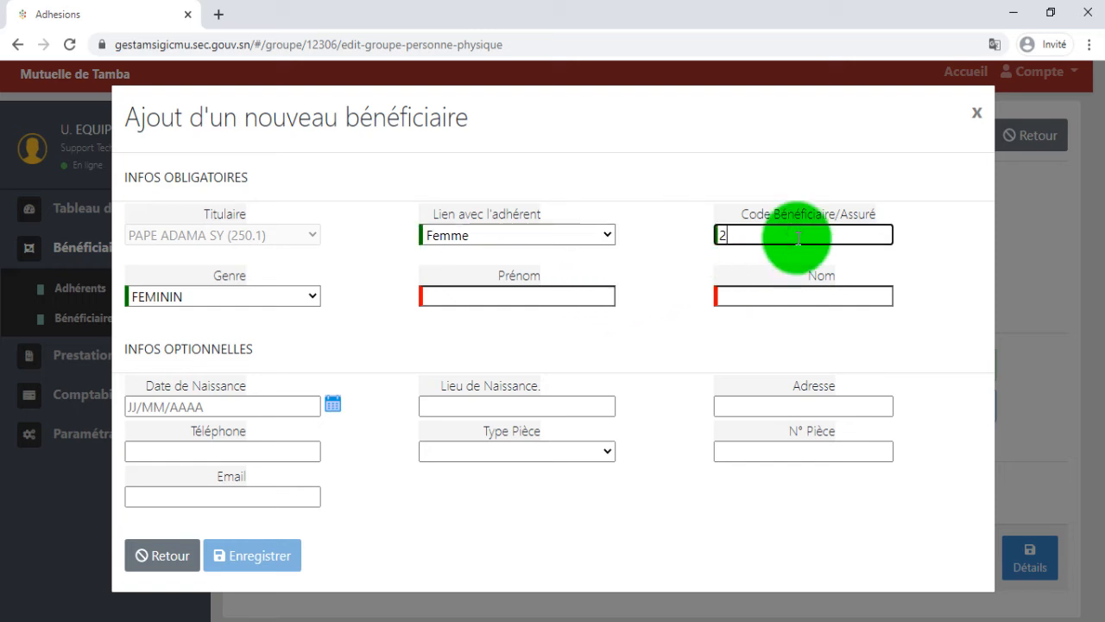
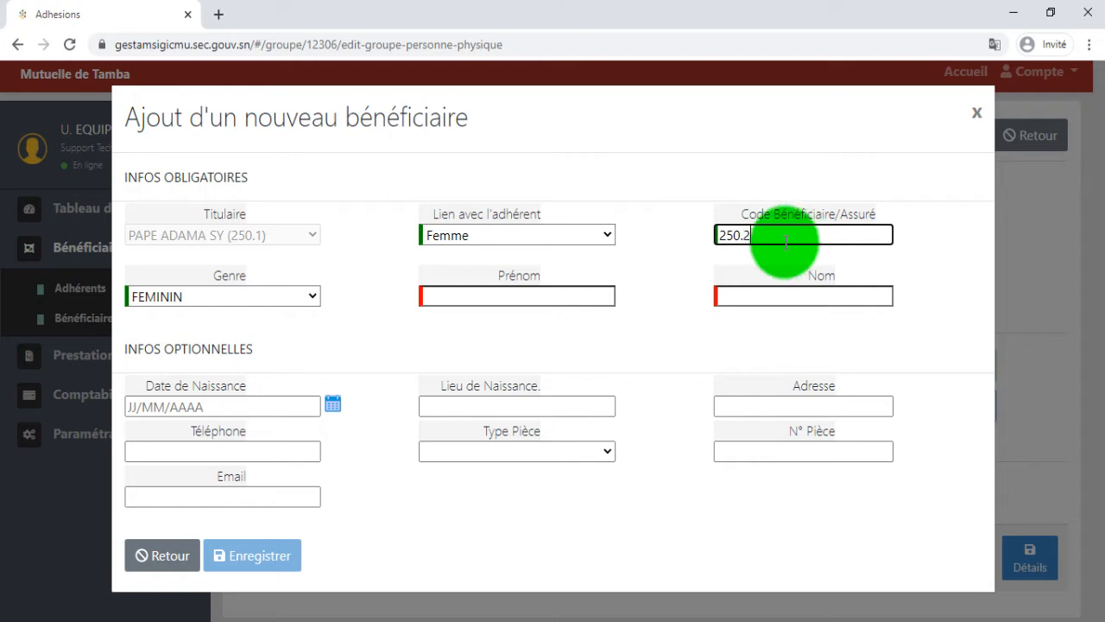
click(549, 296)
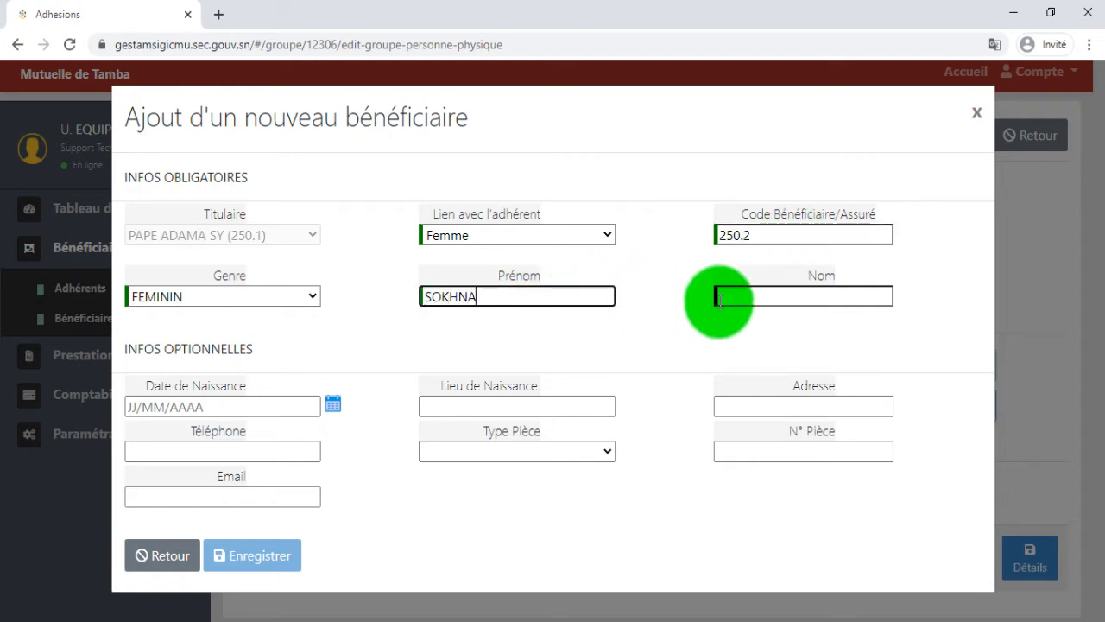
click(748, 296)
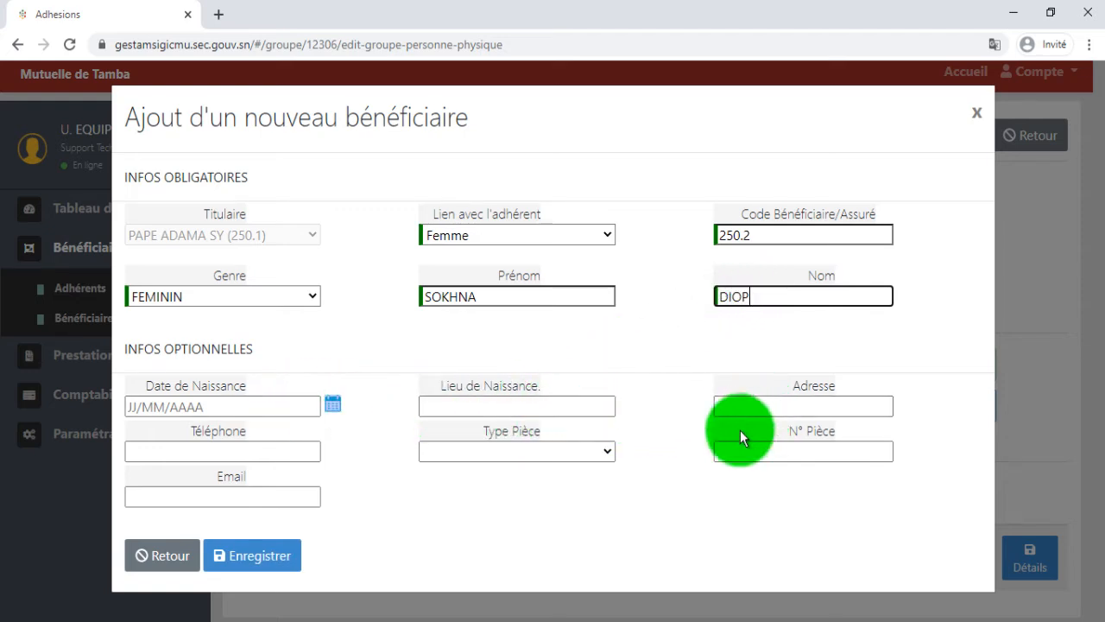
click(519, 452)
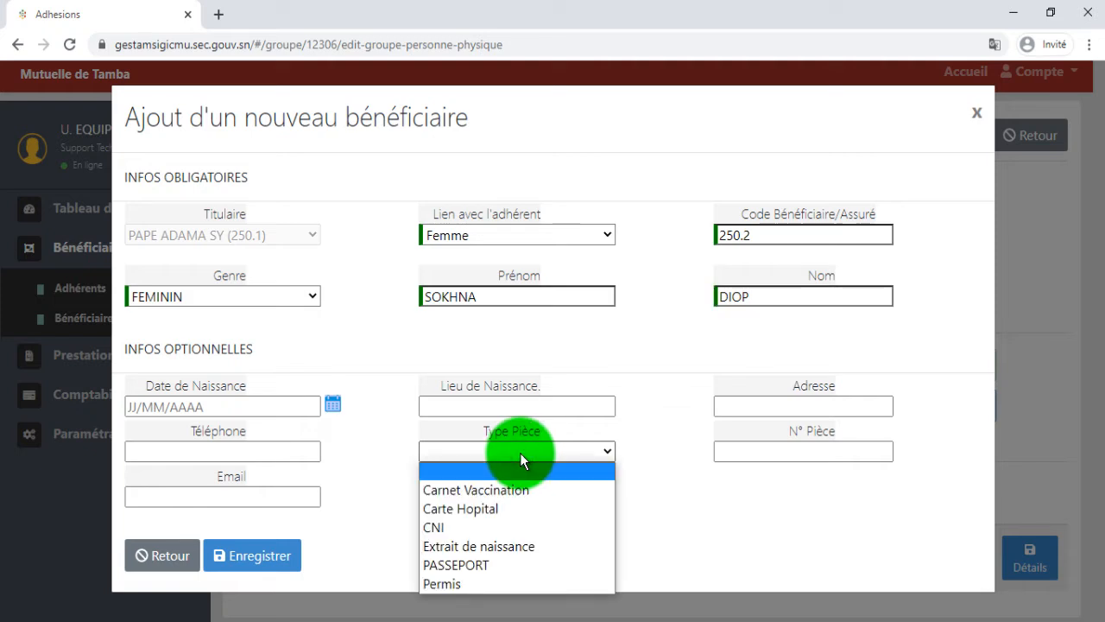
click(520, 453)
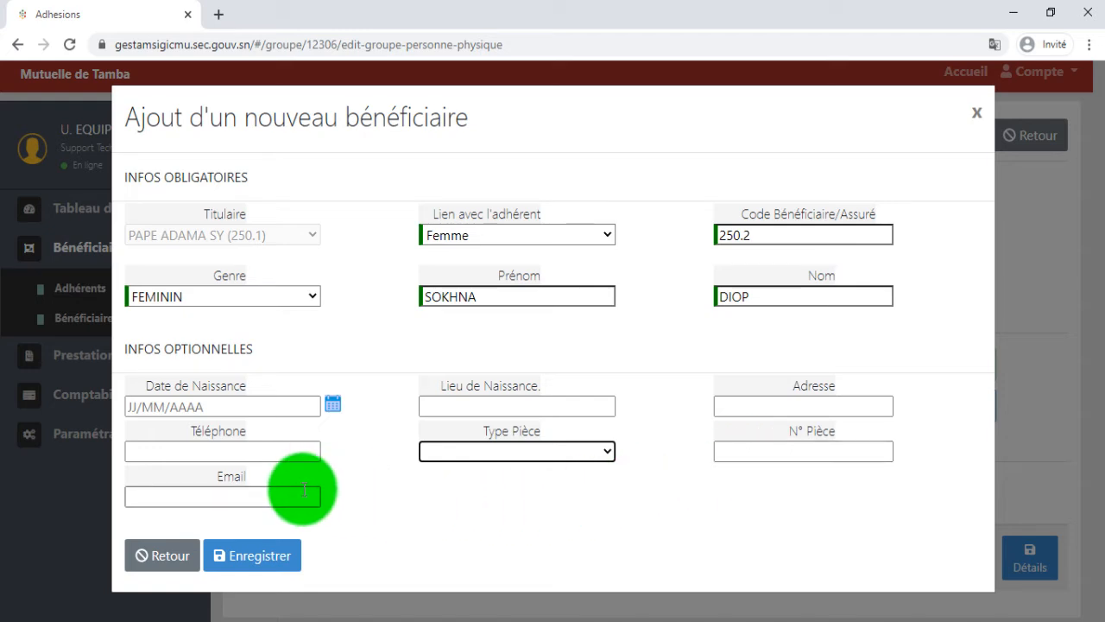
Step: Save the wife as a new beneficiary and view the updated members table
click(278, 557)
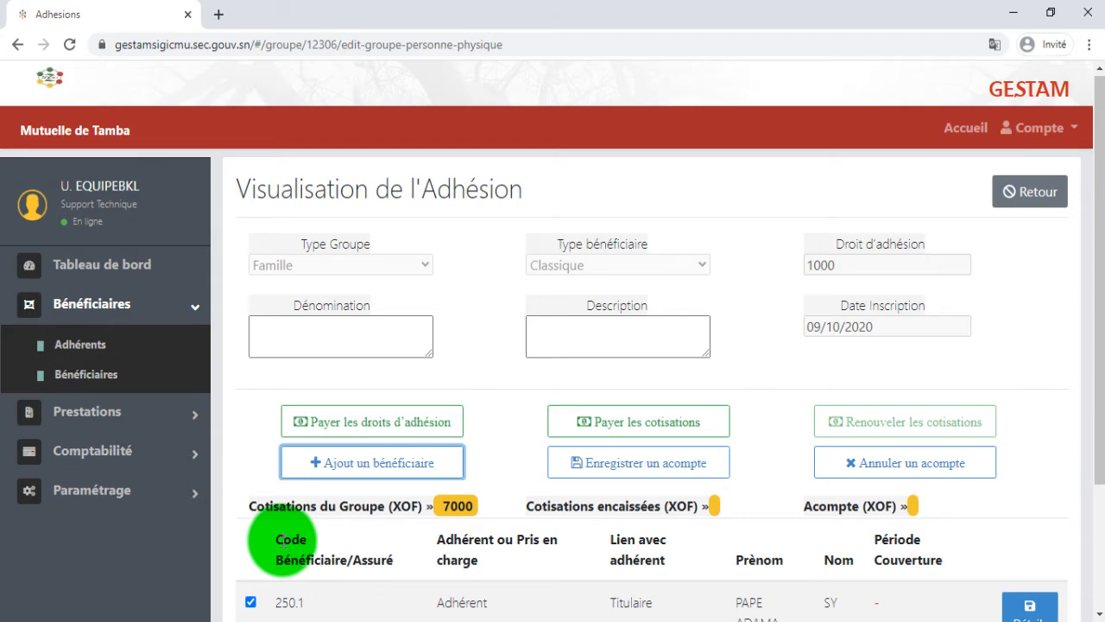
scroll(276, 542, down, 2)
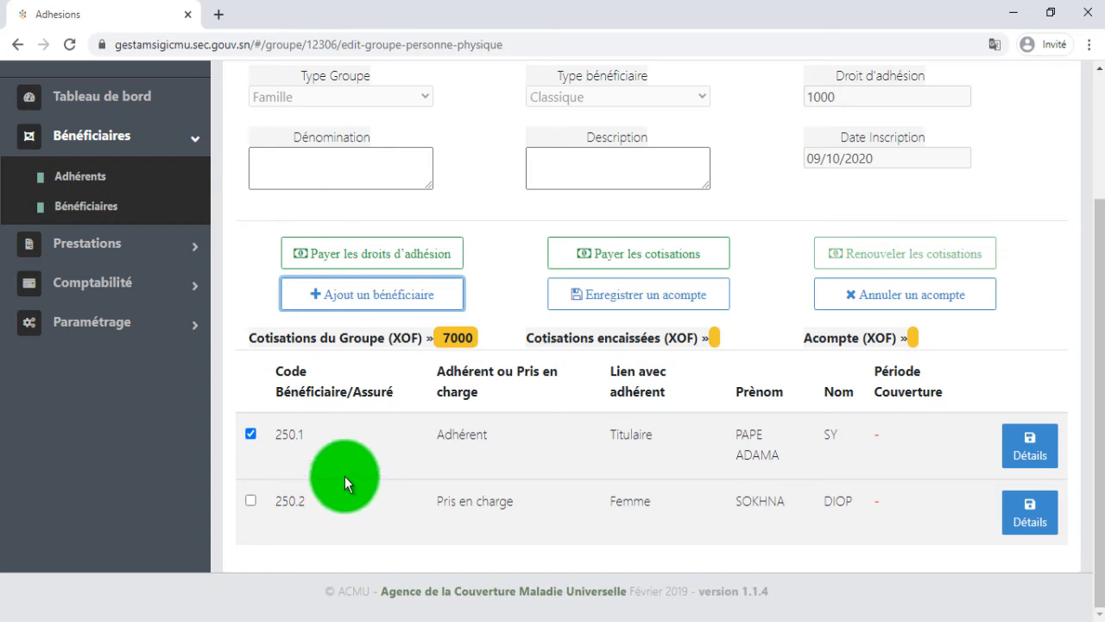
Step: Open a blank add-beneficiary form and dismiss it without saving
click(318, 304)
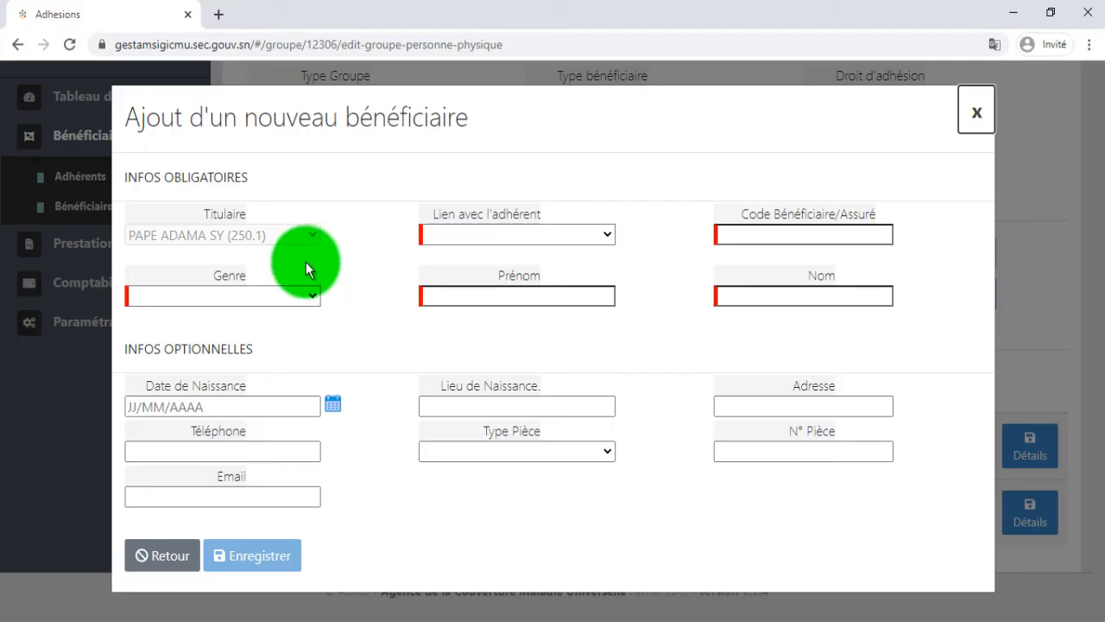
click(973, 114)
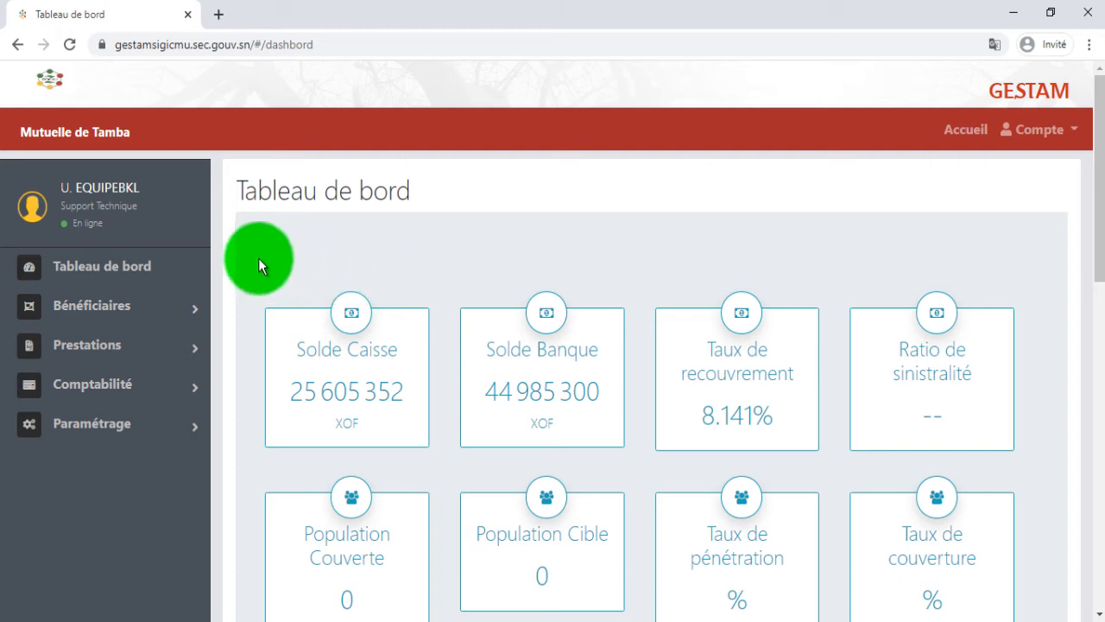
Step: Go to Bénéficiaires > Adhérents and place the cursor in the adhesion search field
click(114, 311)
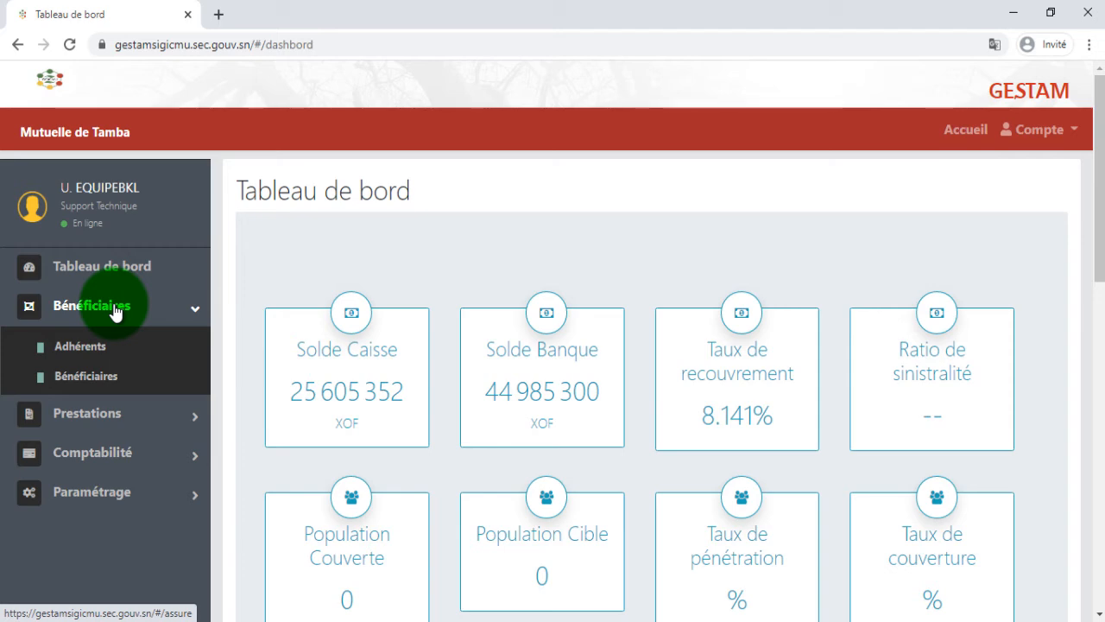
click(115, 345)
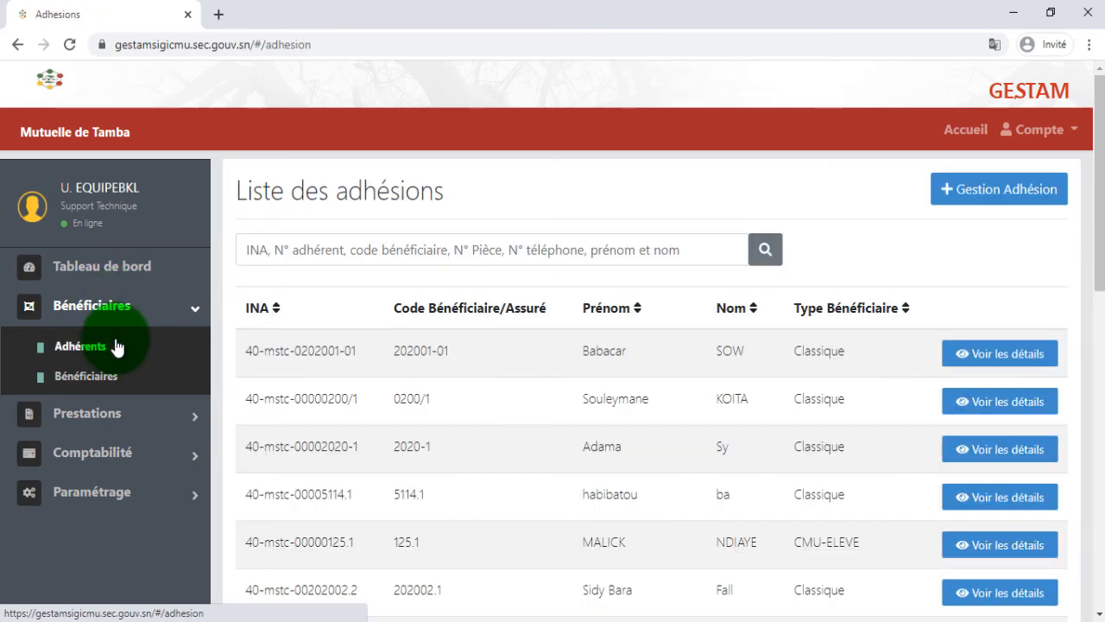
click(335, 255)
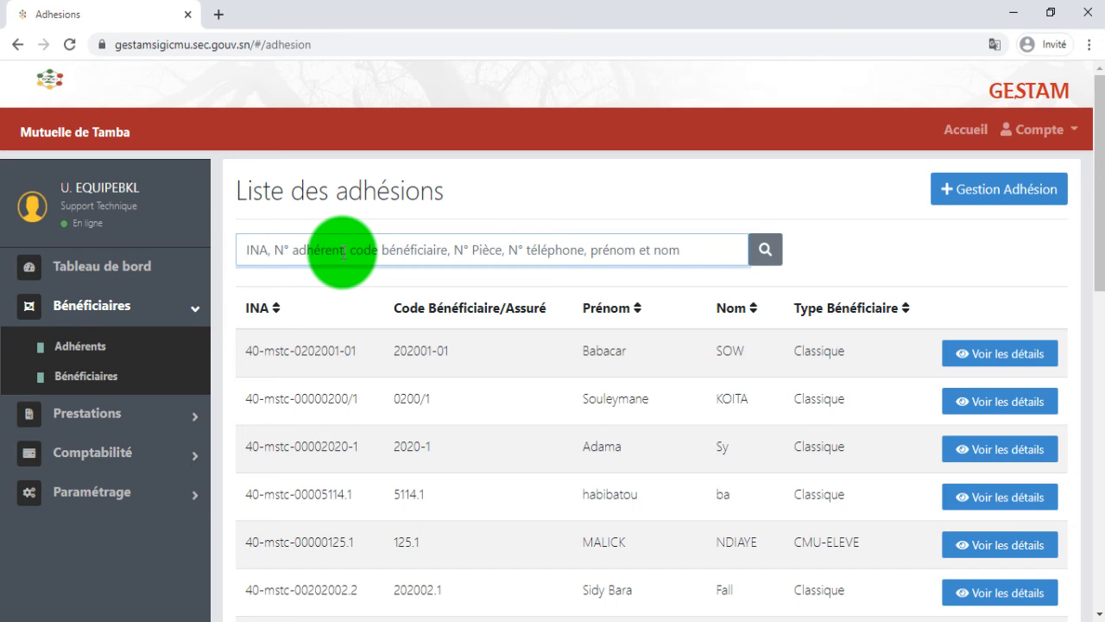
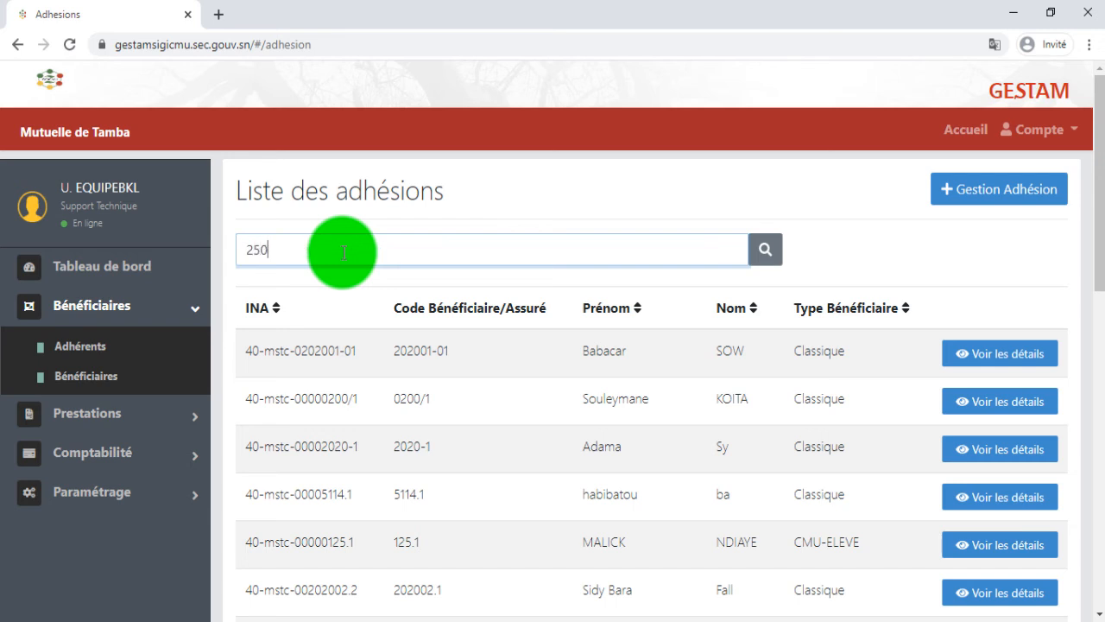
Step: Search the adhesion list for the wife's beneficiary code
click(766, 252)
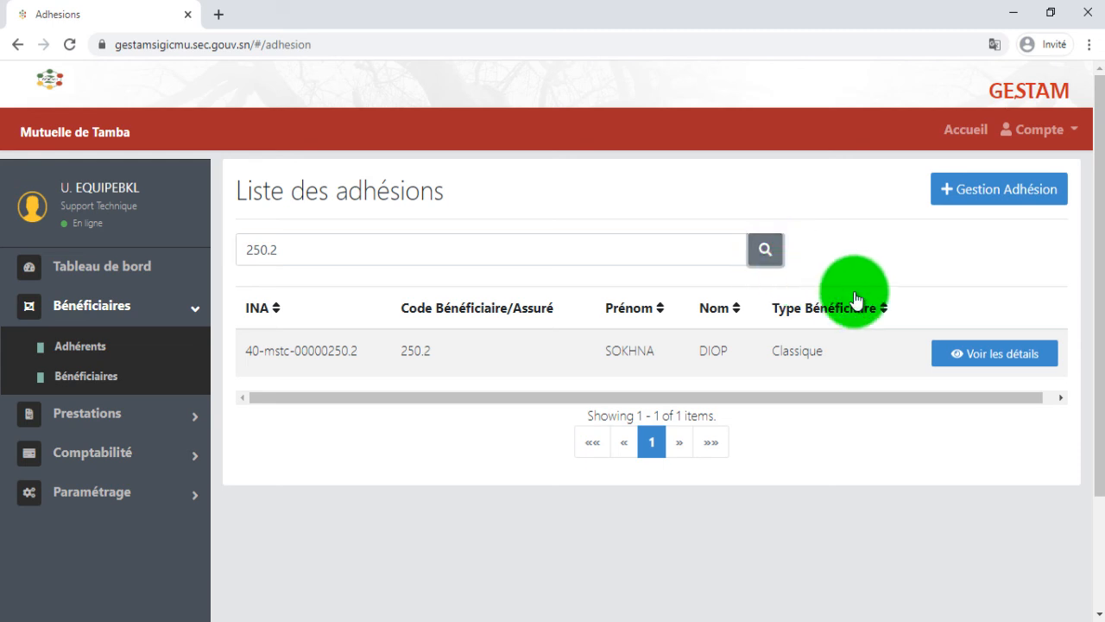
Step: Open the found adhesion's details down to its two-member table
click(1012, 361)
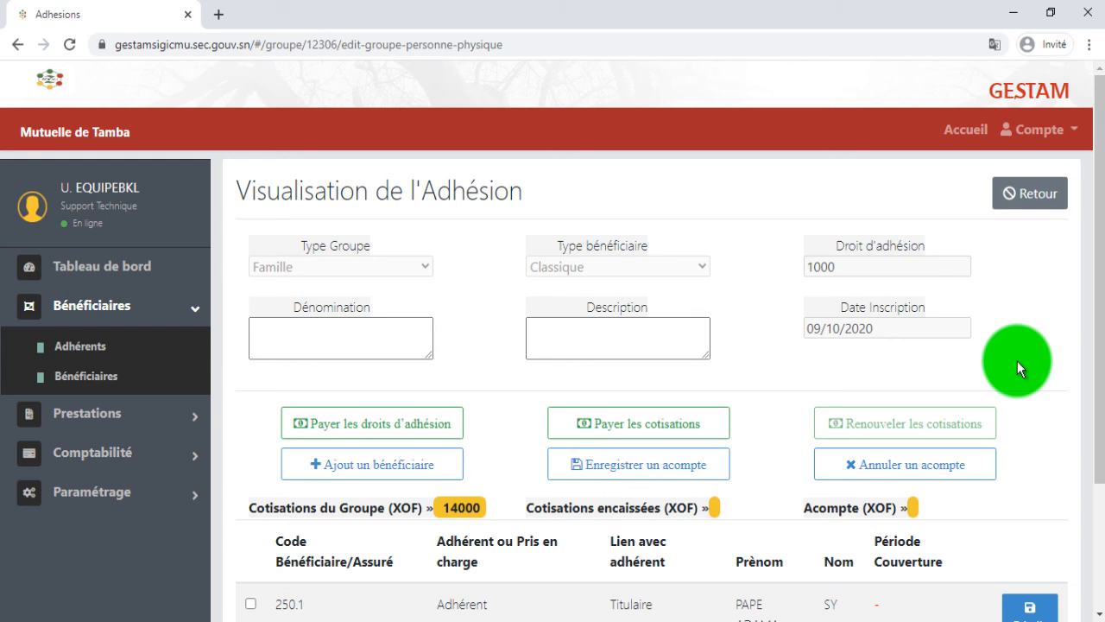
scroll(1017, 361, down, 2)
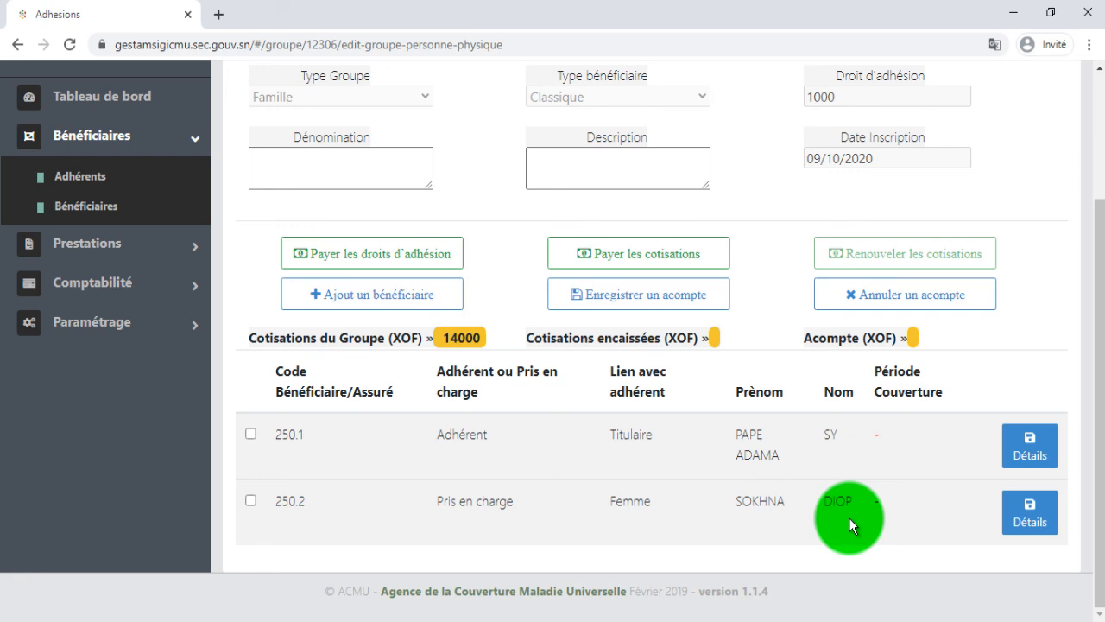
Step: Append a second given name to the wife's first name and save the change
click(1040, 518)
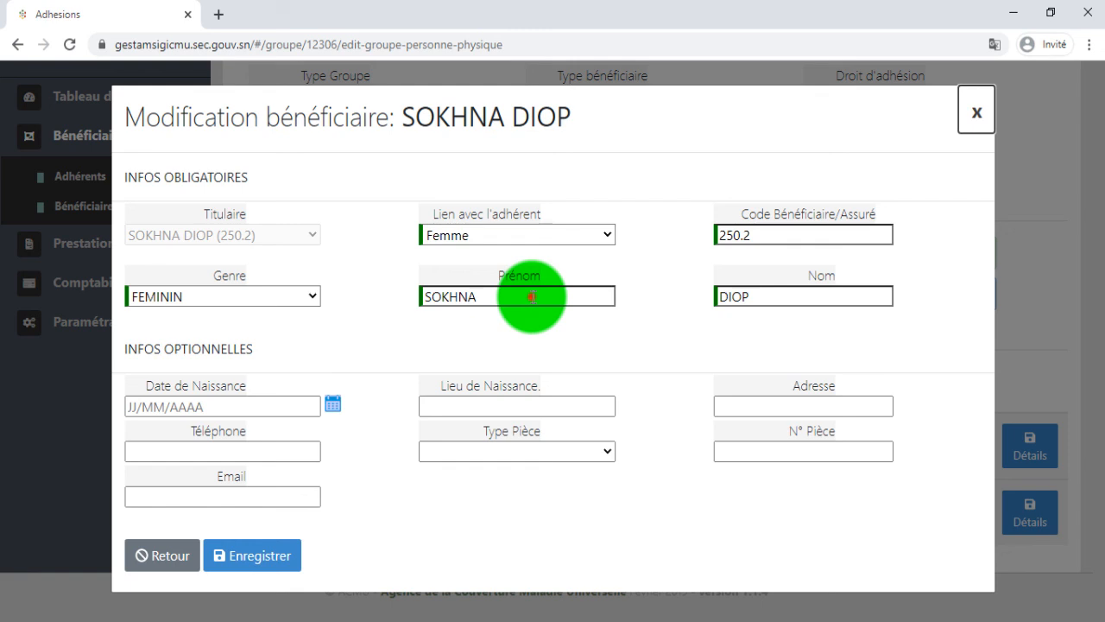
click(533, 297)
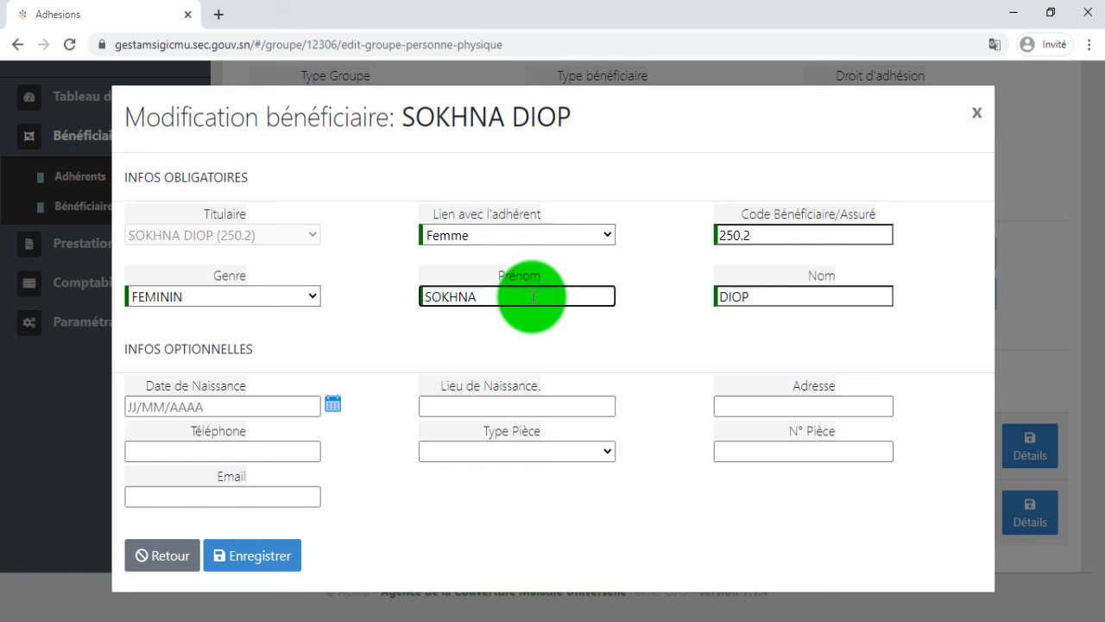
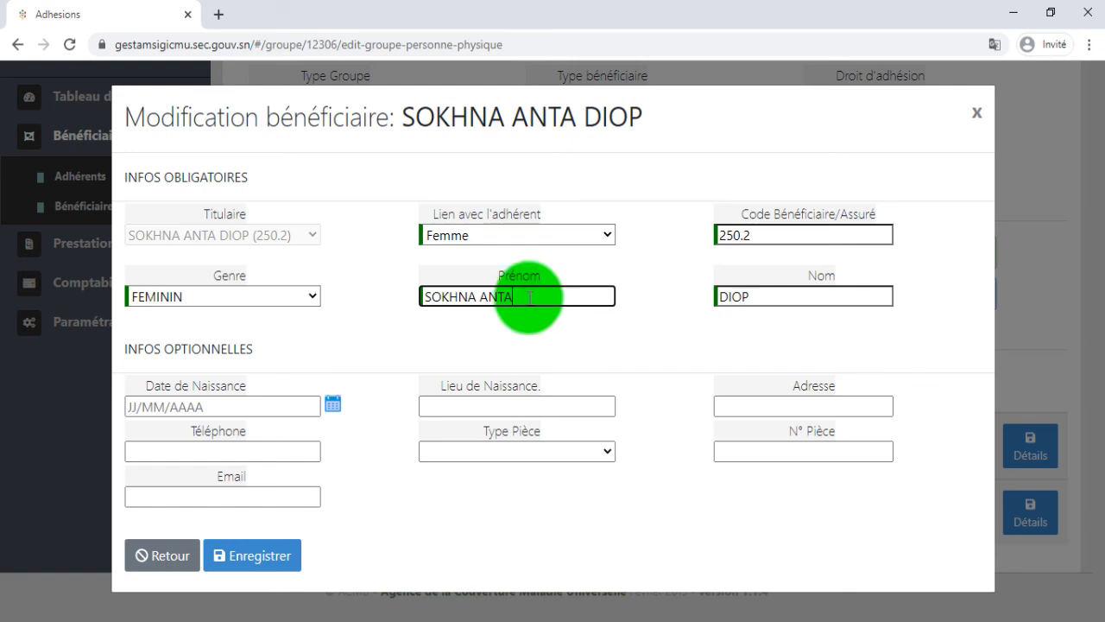
click(272, 552)
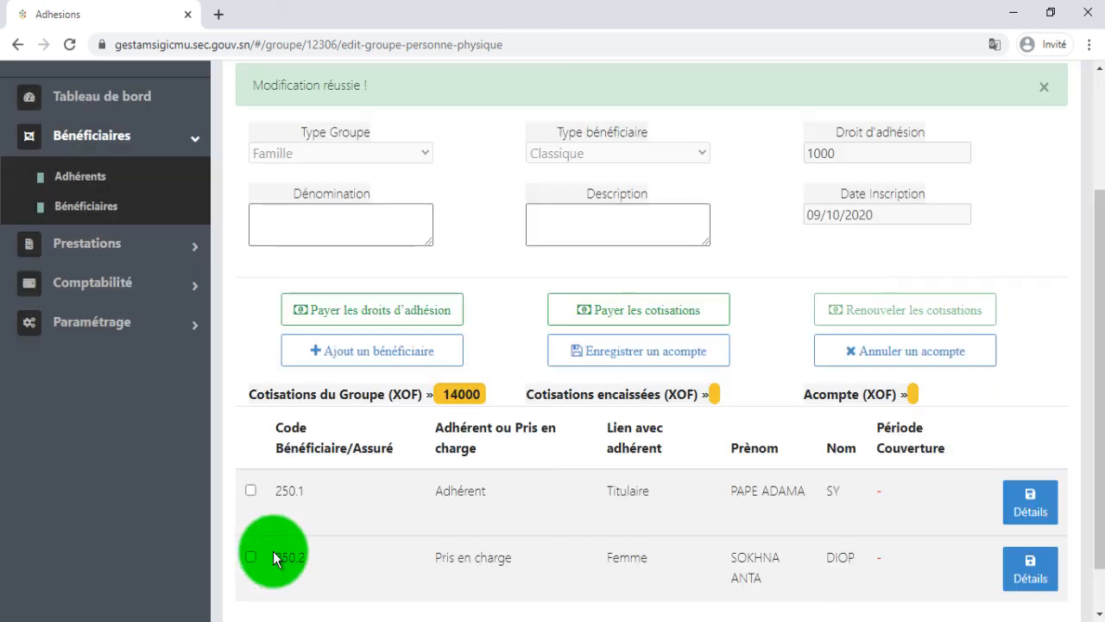